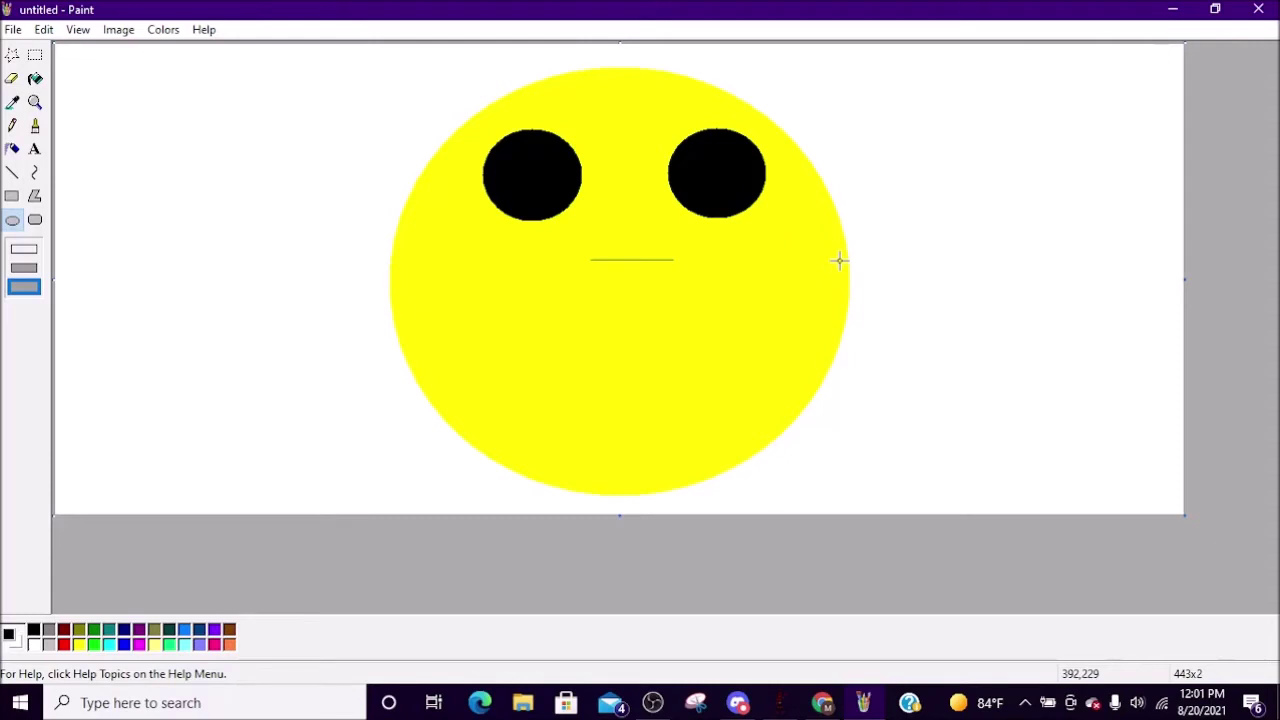
Repeatedly stretch and flatten a black filled ellipse as a mouth below the yellow face's eyes to mimic talking, then discard it
mouse_move(838, 262)
left_mouse_down()
mouse_move(837, 360)
mouse_move(831, 289)
mouse_move(800, 406)
mouse_move(803, 271)
mouse_move(817, 414)
mouse_move(837, 374)
mouse_move(838, 446)
mouse_move(800, 420)
mouse_move(823, 343)
mouse_move(823, 489)
mouse_move(844, 286)
mouse_move(800, 471)
mouse_move(828, 309)
mouse_move(817, 357)
mouse_move(811, 346)
mouse_move(797, 371)
mouse_move(800, 325)
mouse_move(809, 437)
mouse_move(826, 264)
mouse_move(803, 446)
mouse_move(822, 377)
mouse_move(834, 451)
mouse_move(827, 289)
mouse_move(810, 270)
mouse_move(791, 363)
mouse_move(817, 437)
mouse_move(817, 320)
mouse_move(806, 458)
mouse_move(797, 396)
left_mouse_up()
left_click_drag(817, 286, 812, 379)
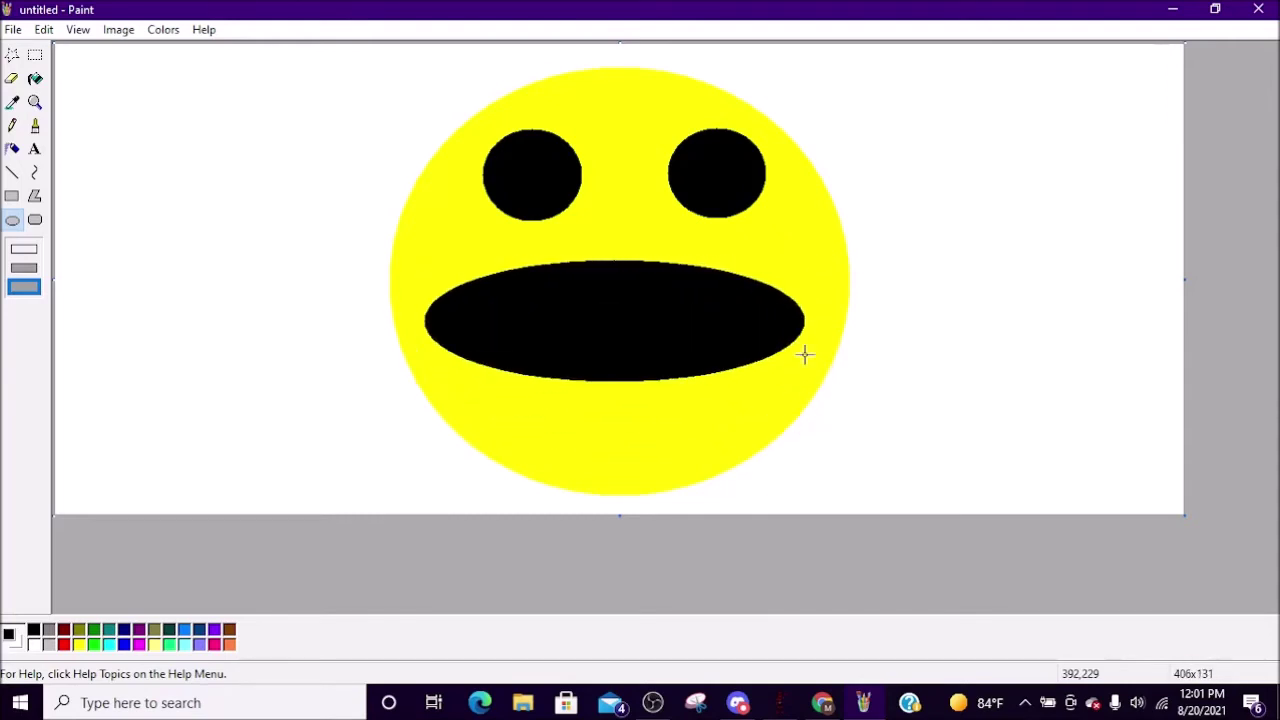
left_click_drag(803, 442, 796, 311)
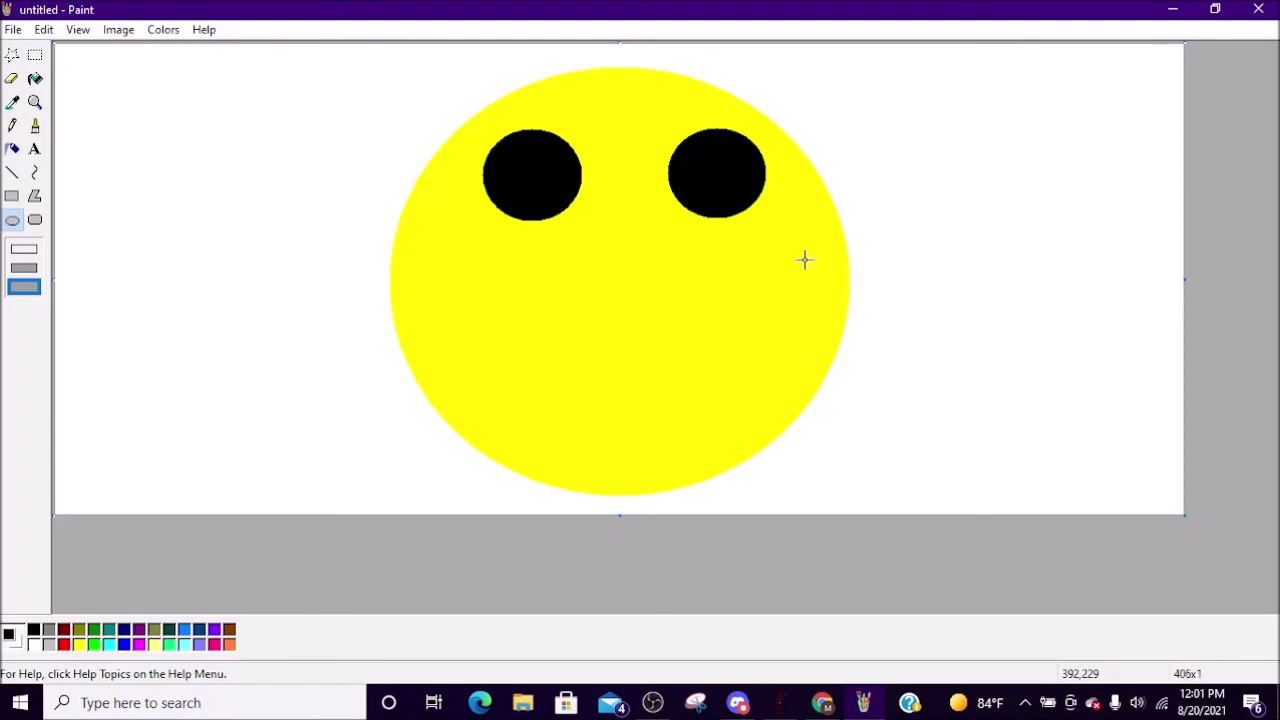
left_click_drag(829, 399, 816, 258)
left_click_drag(827, 323, 814, 414)
mouse_move(819, 264)
left_mouse_down()
mouse_move(803, 431)
mouse_move(828, 263)
left_mouse_up()
left_click_drag(820, 334, 810, 359)
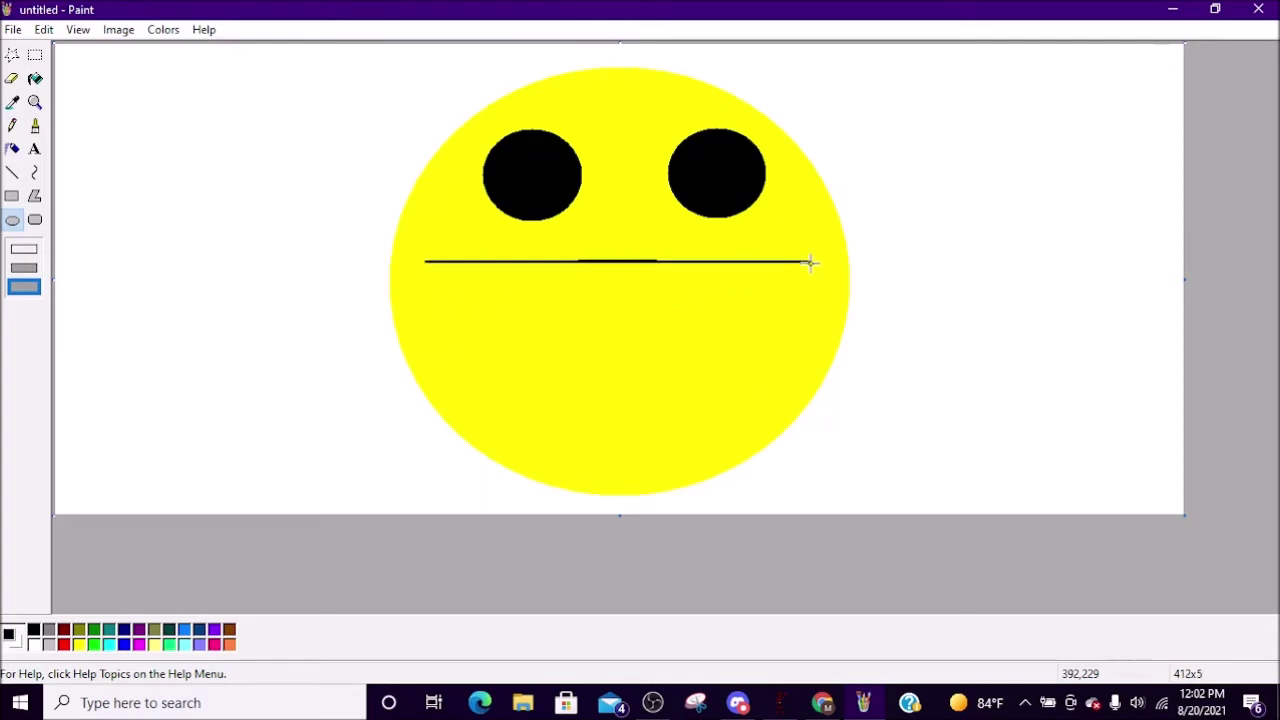
left_click_drag(808, 310, 806, 393)
left_click_drag(817, 310, 823, 265)
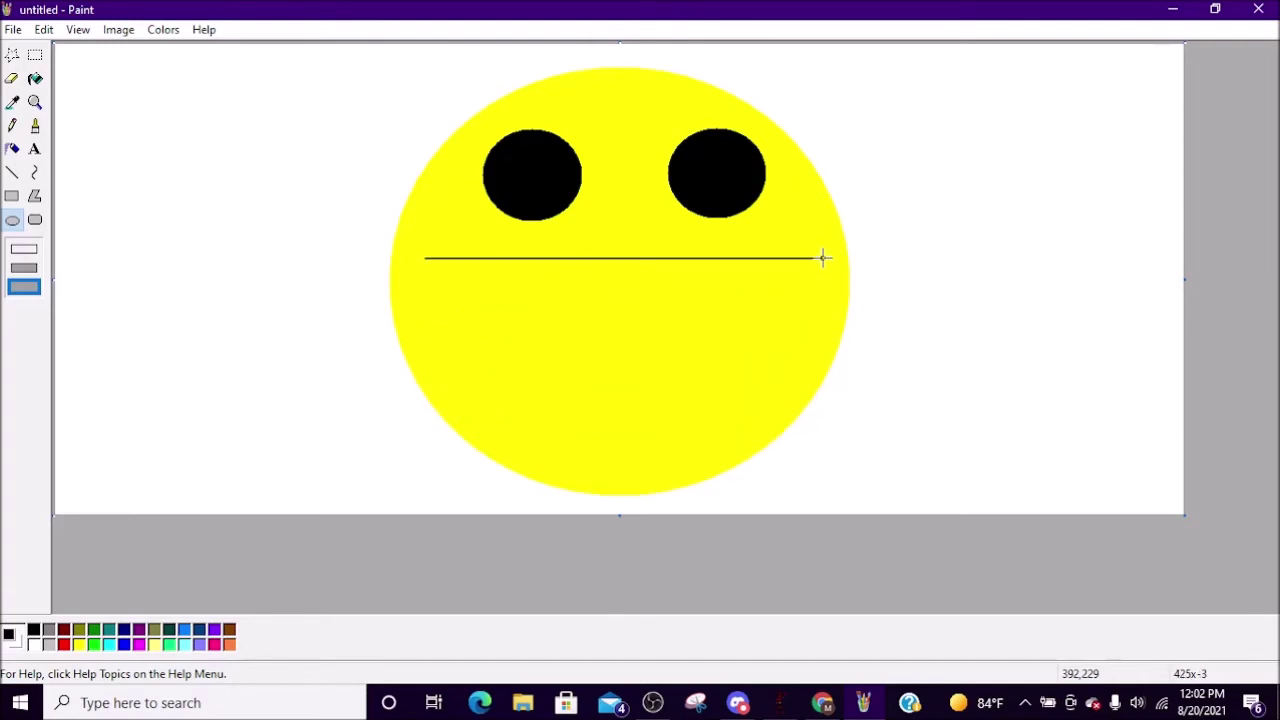
mouse_move(823, 258)
left_mouse_down()
mouse_move(811, 371)
mouse_move(823, 276)
left_mouse_up()
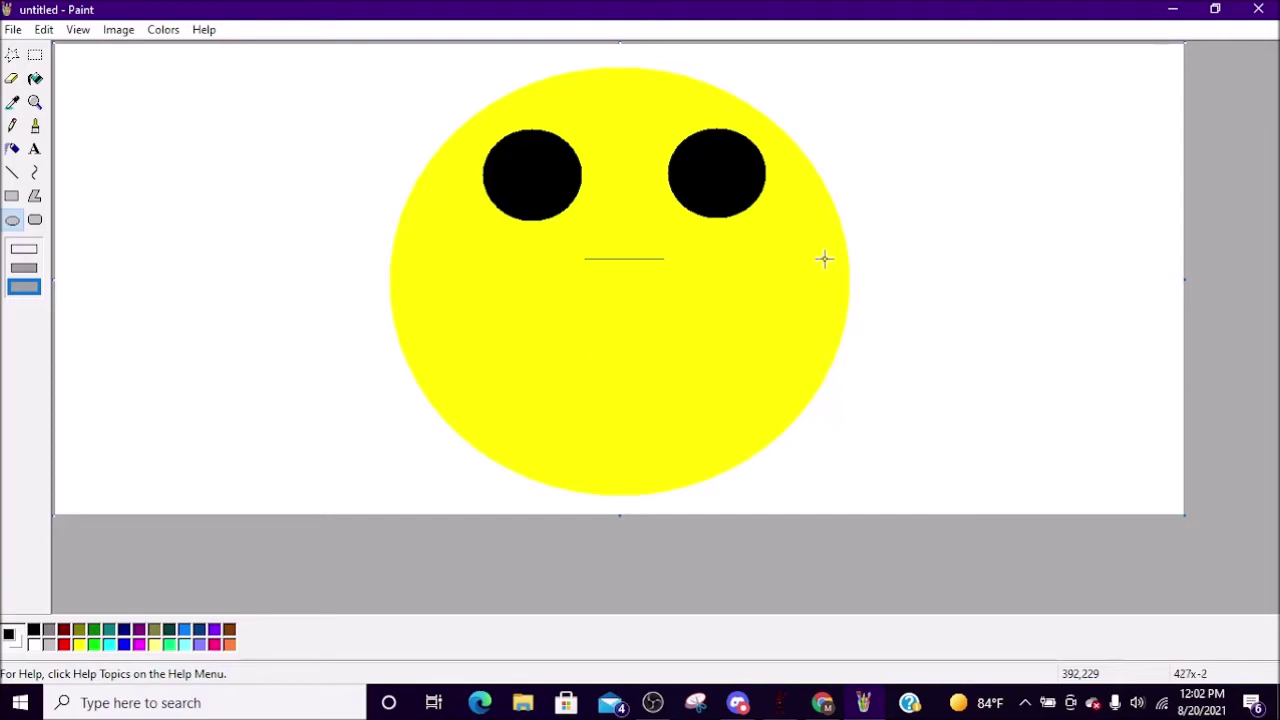
mouse_move(825, 307)
left_mouse_down()
mouse_move(809, 337)
mouse_move(794, 500)
mouse_move(814, 297)
mouse_move(829, 337)
mouse_move(823, 414)
mouse_move(797, 480)
mouse_move(818, 378)
mouse_move(811, 440)
mouse_move(807, 296)
mouse_move(800, 423)
mouse_move(820, 400)
mouse_move(823, 343)
mouse_move(824, 393)
mouse_move(820, 357)
mouse_move(777, 451)
mouse_move(795, 368)
mouse_move(808, 423)
mouse_move(829, 389)
mouse_move(833, 283)
left_mouse_up()
left_click_drag(802, 414, 810, 399)
left_click_drag(813, 348, 804, 262)
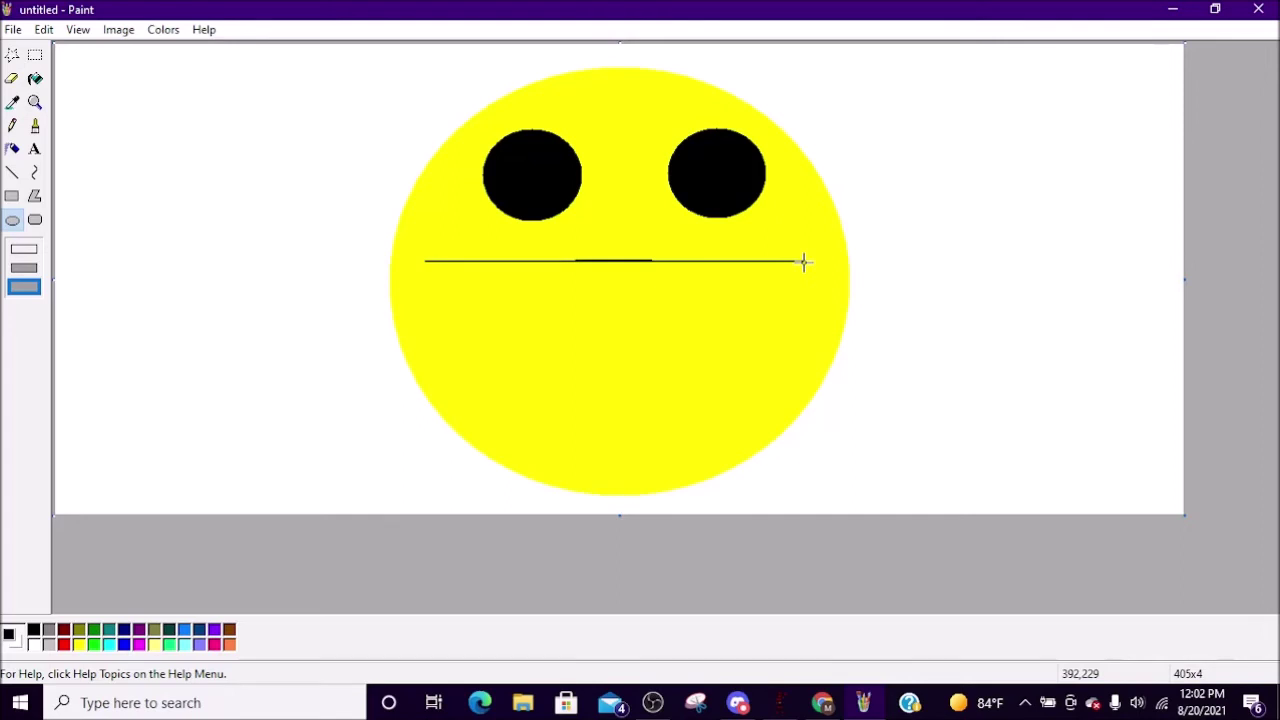
left_click_drag(817, 394, 838, 257)
left_click_drag(810, 413, 831, 416)
left_click_drag(820, 331, 795, 416)
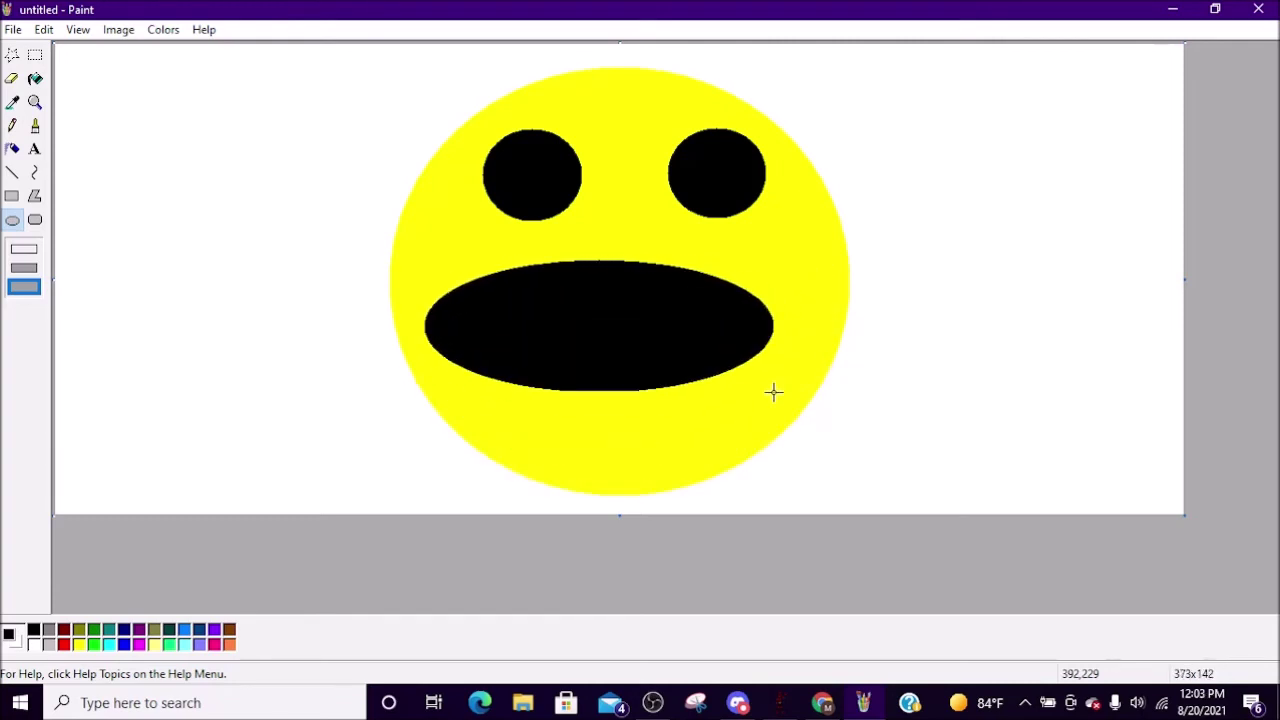
left_click_drag(775, 335, 804, 330)
left_click_drag(808, 266, 811, 350)
mouse_move(821, 423)
left_mouse_down()
mouse_move(823, 306)
mouse_move(806, 477)
mouse_move(808, 310)
mouse_move(780, 457)
mouse_move(799, 419)
left_mouse_up()
left_click_drag(797, 318, 798, 415)
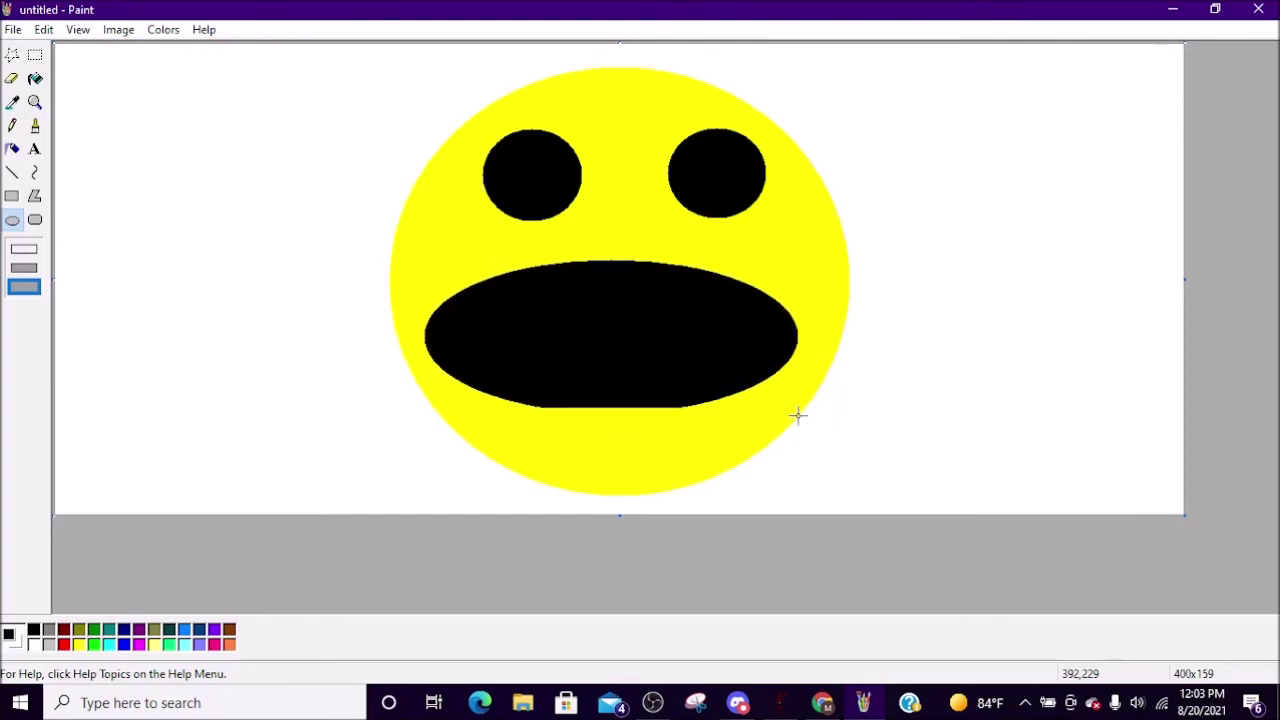
left_click_drag(808, 352, 805, 310)
left_click_drag(809, 257, 819, 304)
mouse_move(819, 260)
left_mouse_down()
mouse_move(803, 420)
mouse_move(811, 260)
mouse_move(808, 390)
mouse_move(814, 272)
left_mouse_up()
left_click_drag(812, 323, 797, 262)
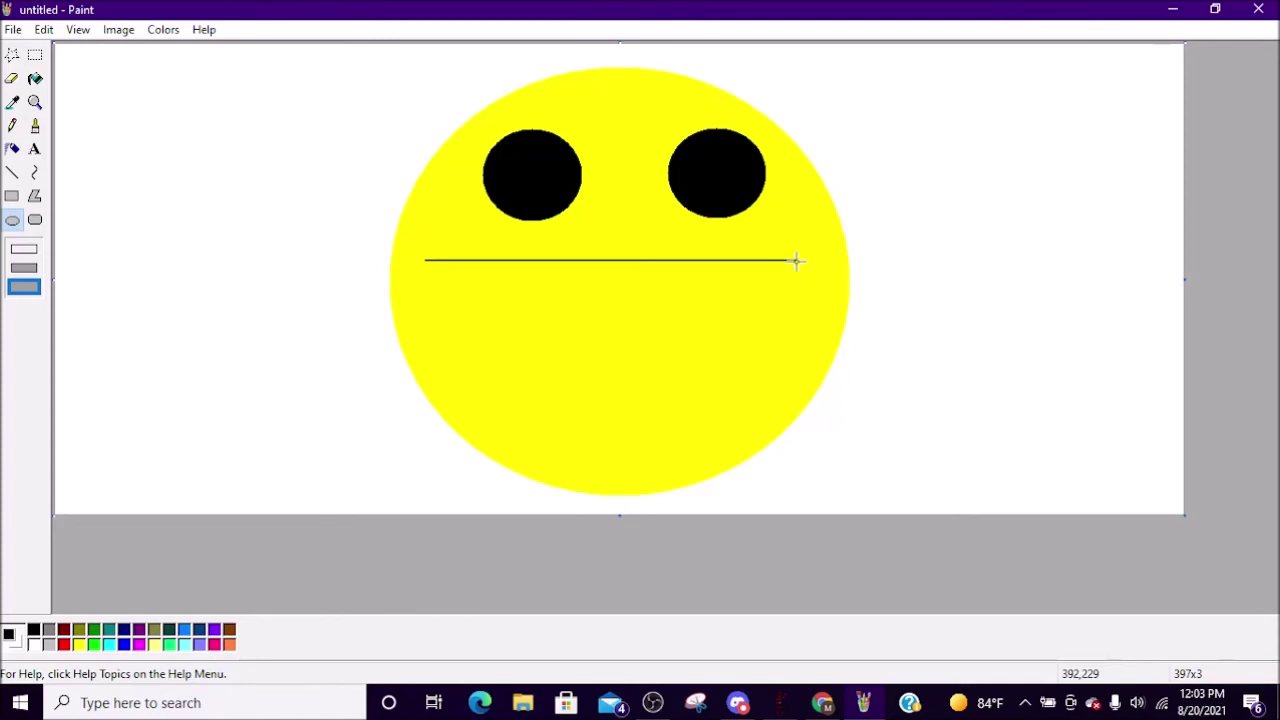
left_click_drag(796, 261, 852, 268)
mouse_move(599, 310)
left_mouse_down()
mouse_move(911, 449)
mouse_move(851, 274)
mouse_move(640, 346)
mouse_move(943, 443)
mouse_move(883, 289)
mouse_move(671, 300)
mouse_move(920, 454)
mouse_move(925, 292)
mouse_move(671, 271)
mouse_move(877, 477)
mouse_move(894, 286)
mouse_move(762, 258)
mouse_move(914, 503)
mouse_move(963, 340)
mouse_move(835, 282)
left_mouse_up()
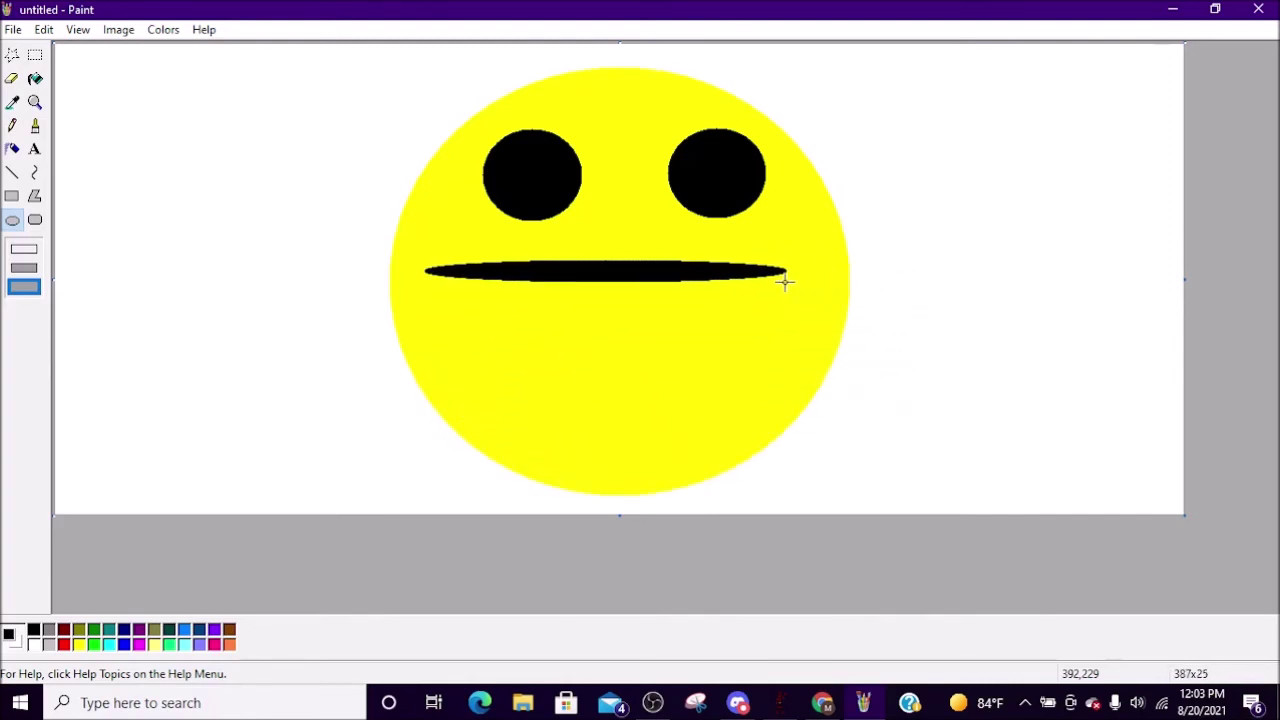
mouse_move(770, 315)
left_mouse_down()
mouse_move(871, 251)
mouse_move(974, 320)
mouse_move(827, 241)
left_mouse_up()
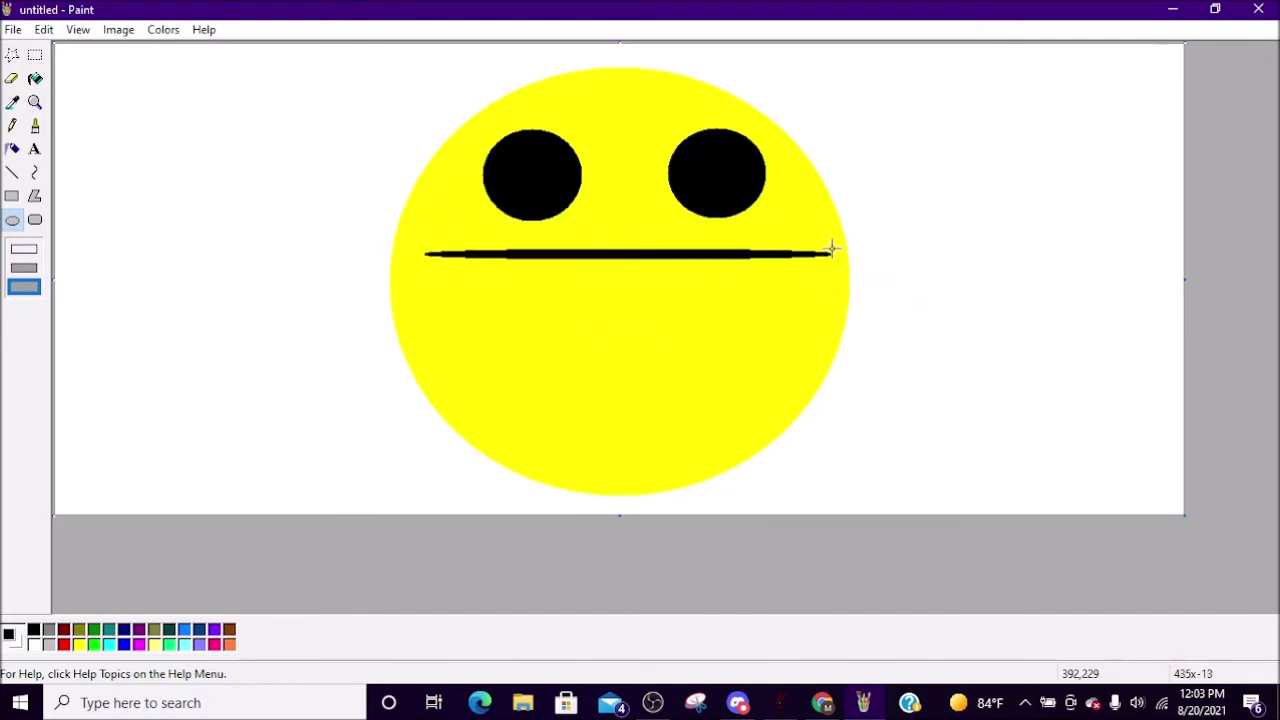
mouse_move(811, 356)
left_mouse_down()
mouse_move(811, 400)
mouse_move(812, 299)
mouse_move(797, 309)
mouse_move(777, 409)
mouse_move(783, 346)
mouse_move(806, 318)
mouse_move(786, 437)
mouse_move(792, 398)
mouse_move(817, 409)
mouse_move(834, 351)
mouse_move(806, 471)
mouse_move(831, 354)
mouse_move(869, 271)
mouse_move(829, 352)
left_mouse_up()
left_click_drag(841, 407, 841, 263)
left_click_drag(811, 418, 839, 321)
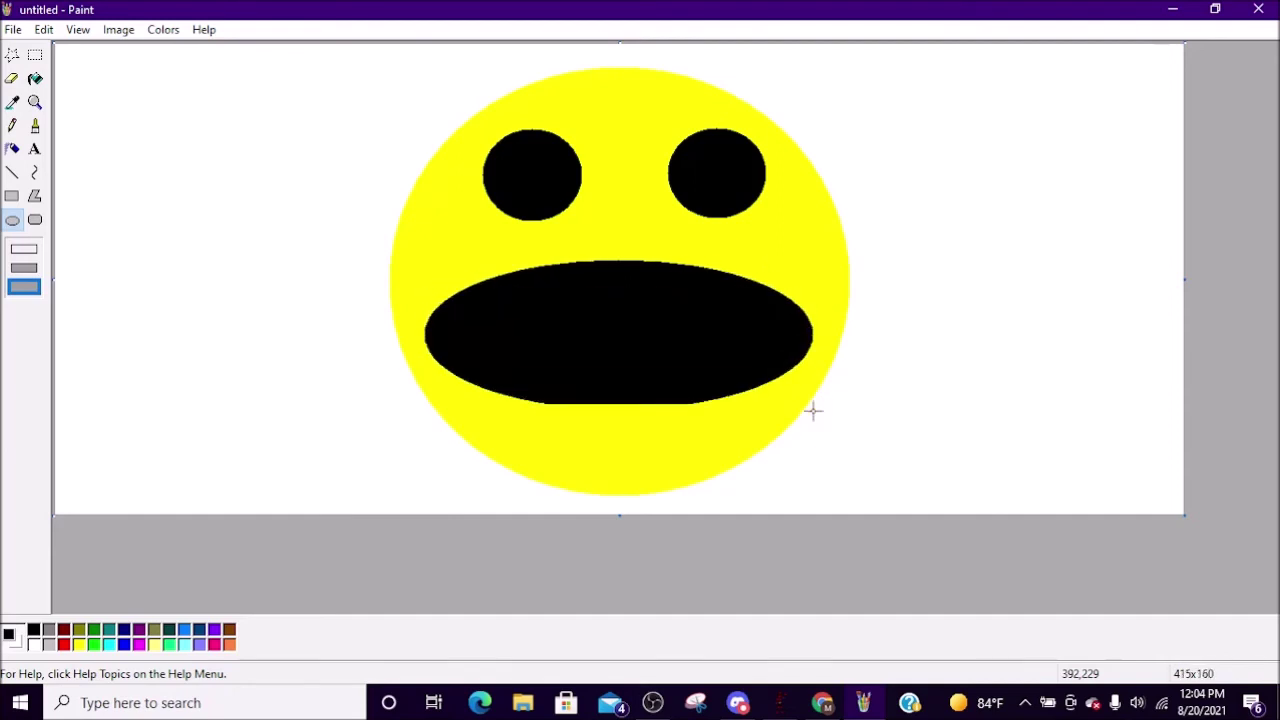
left_click_drag(831, 392, 792, 298)
left_click_drag(797, 401, 826, 307)
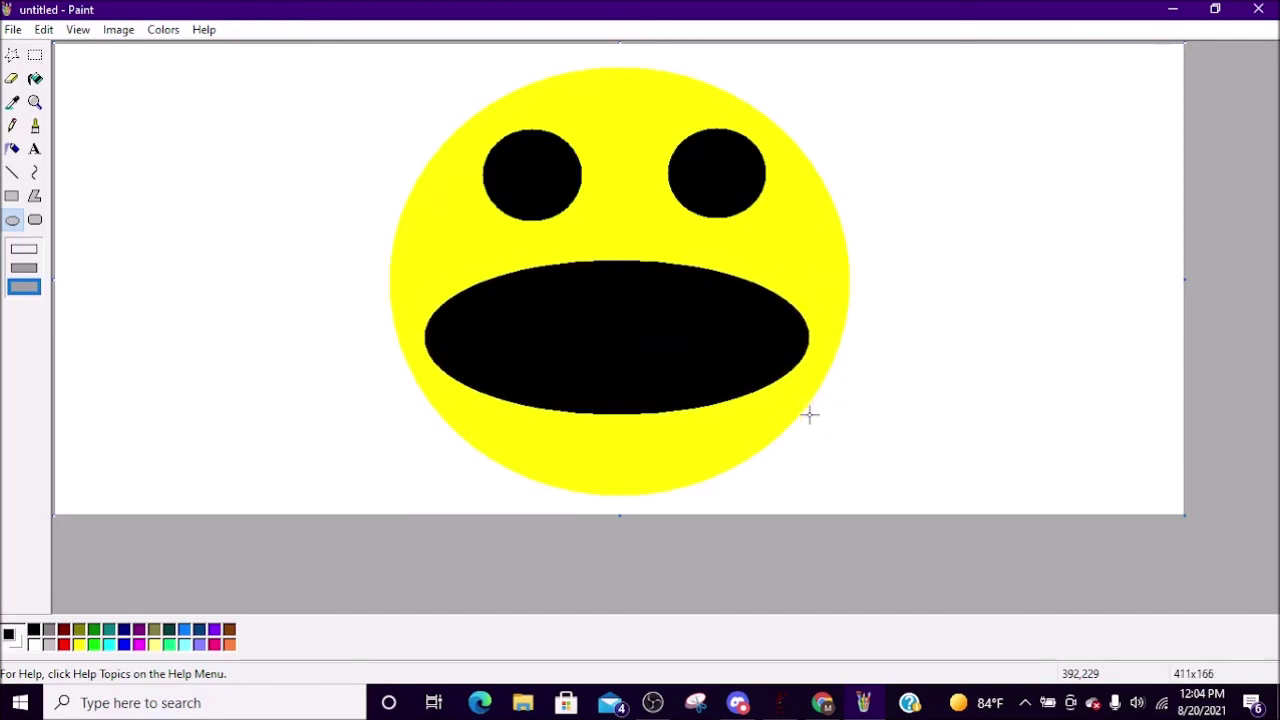
left_click_drag(810, 413, 820, 262)
left_click_drag(809, 398, 804, 439)
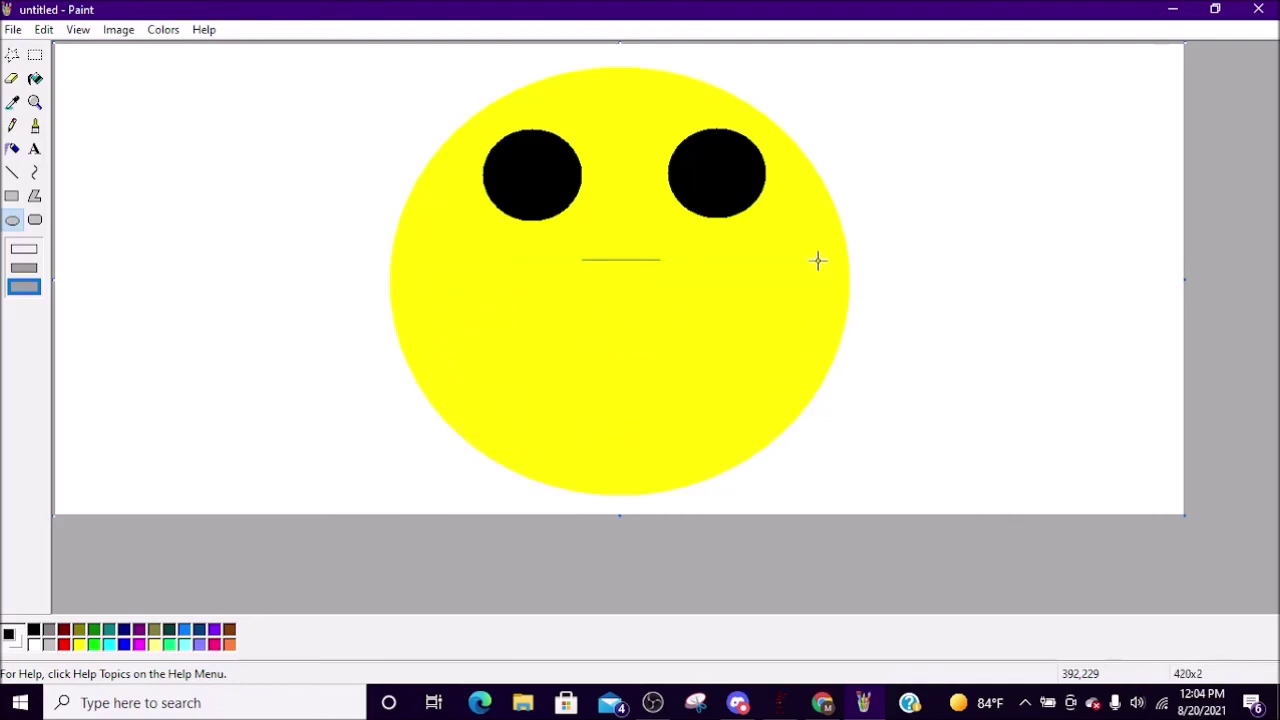
left_click_drag(817, 260, 898, 288)
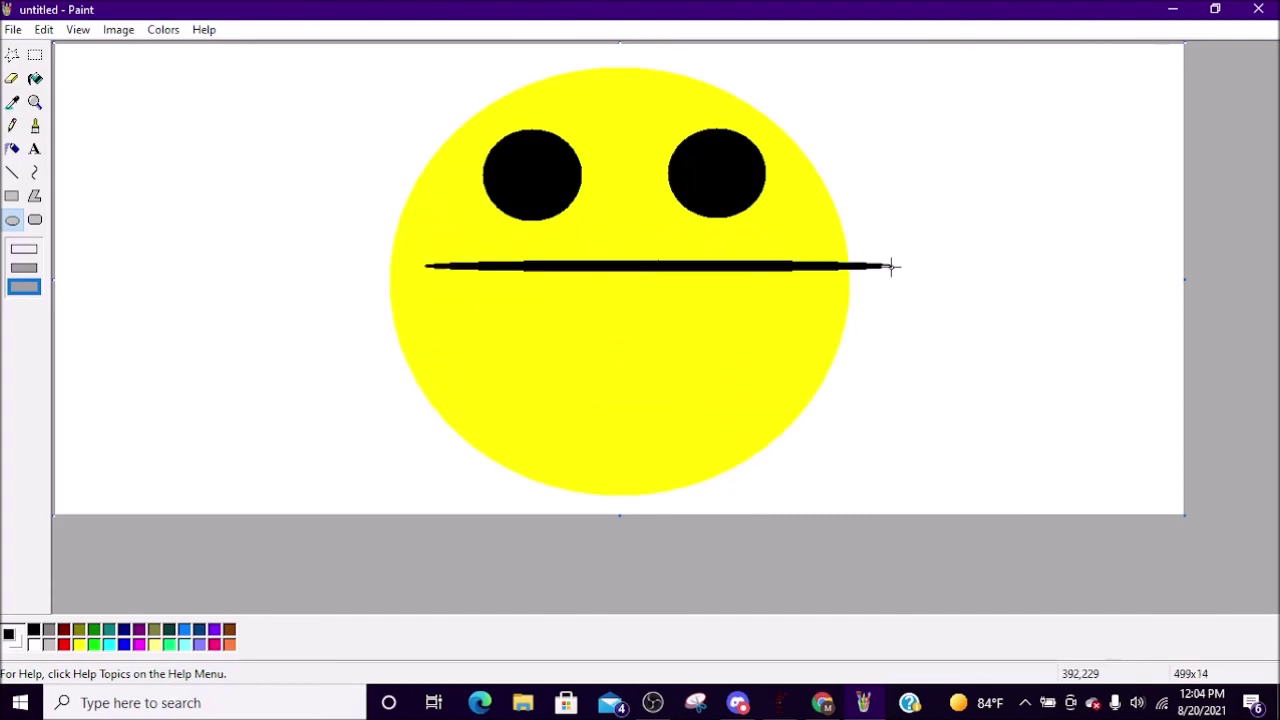
left_click_drag(708, 262, 922, 304)
left_click_drag(689, 301, 840, 271)
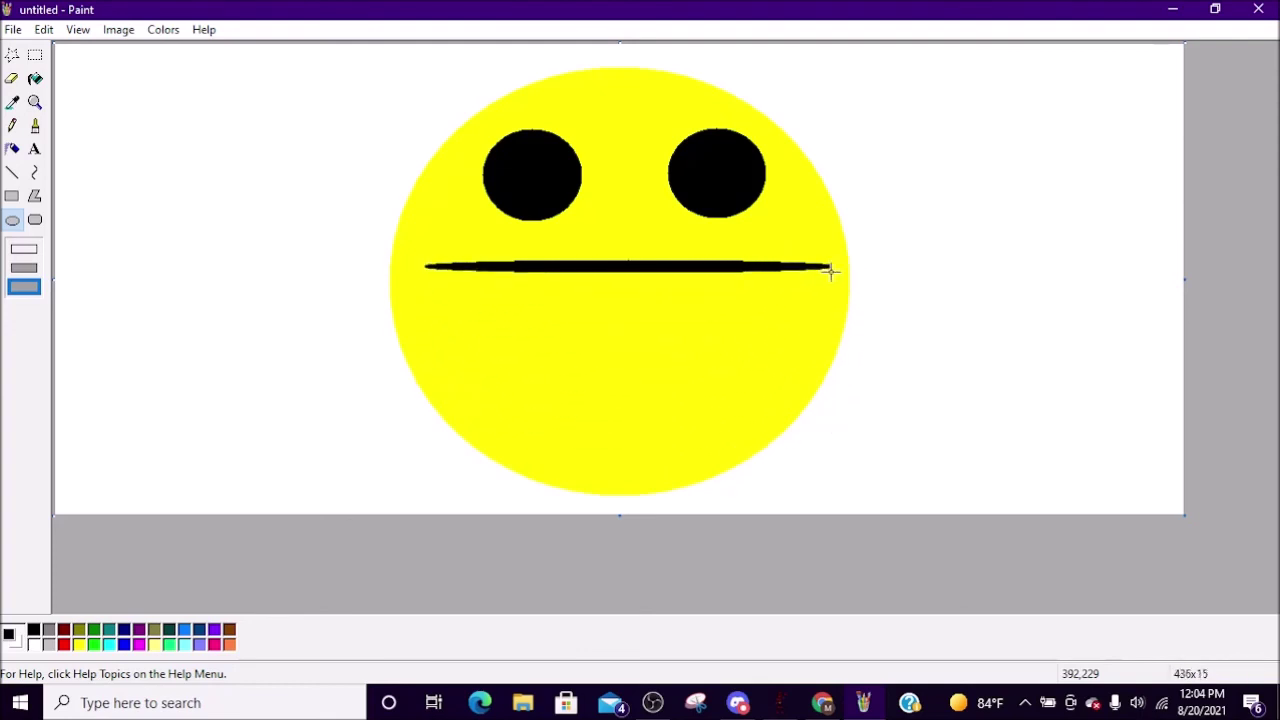
left_click_drag(681, 320, 917, 291)
left_click_drag(723, 275, 886, 270)
left_click_drag(470, 296, 866, 257)
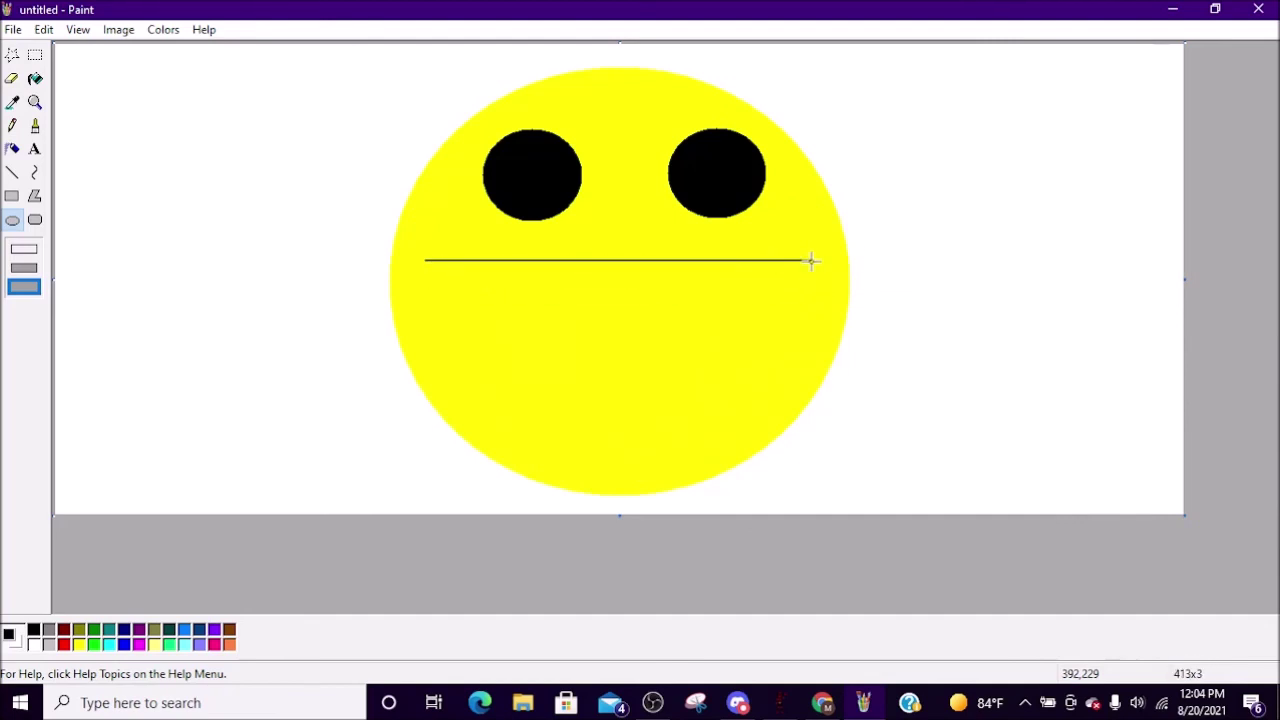
mouse_move(831, 258)
left_mouse_down()
mouse_move(829, 46)
mouse_move(780, 189)
mouse_move(1163, 197)
mouse_move(1212, 464)
mouse_move(1250, 540)
mouse_move(1240, 495)
mouse_move(734, 349)
mouse_move(499, 206)
mouse_move(126, 283)
mouse_move(855, 461)
mouse_move(851, 300)
mouse_move(832, 260)
left_mouse_up()
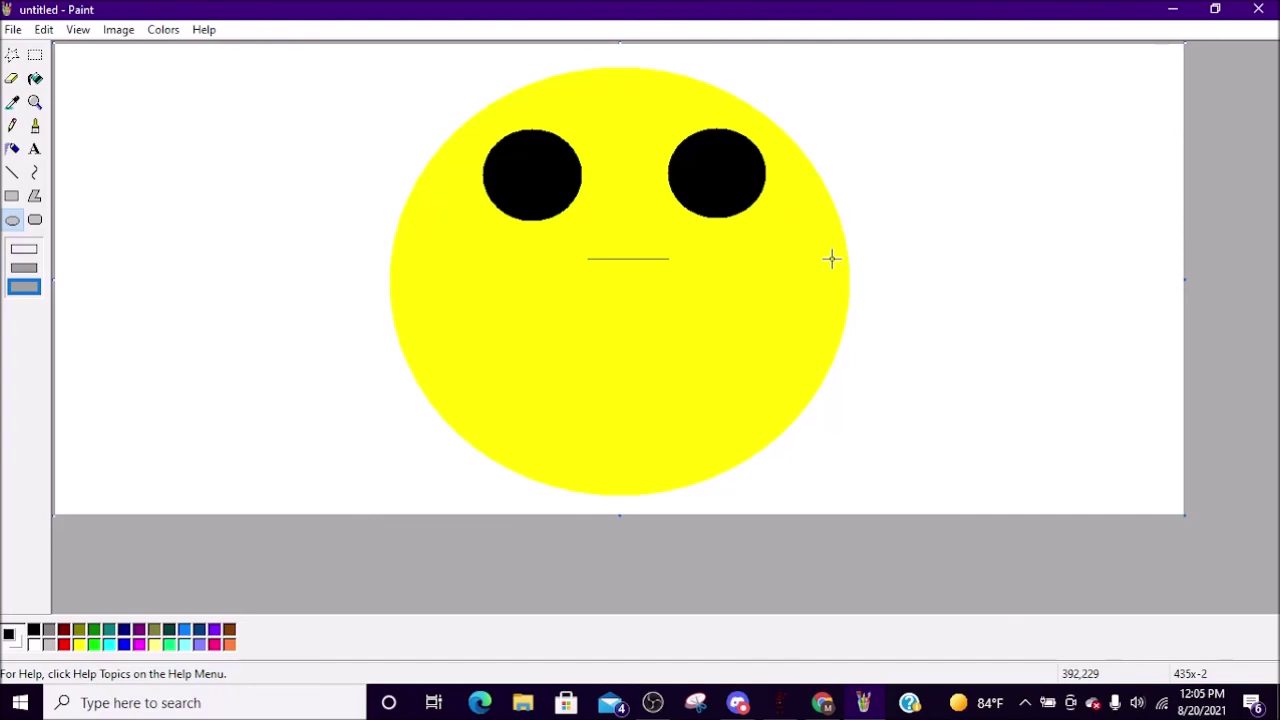
left_click_drag(831, 259, 831, 260)
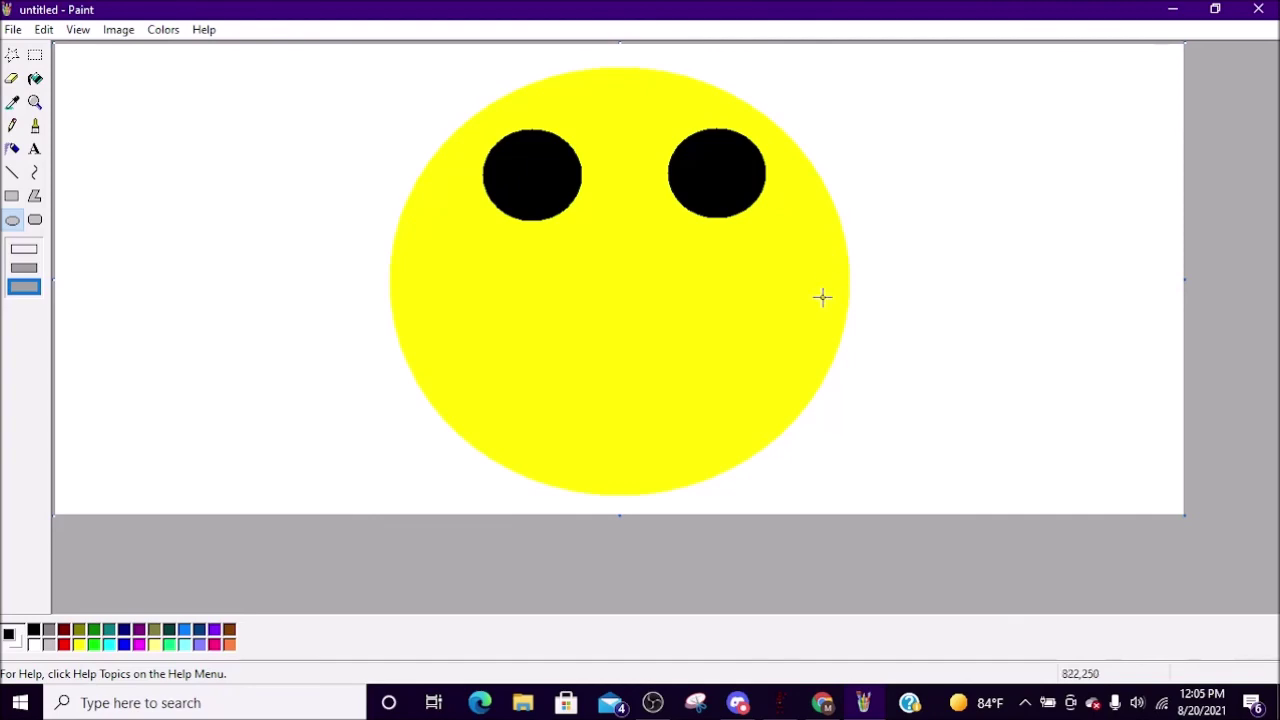